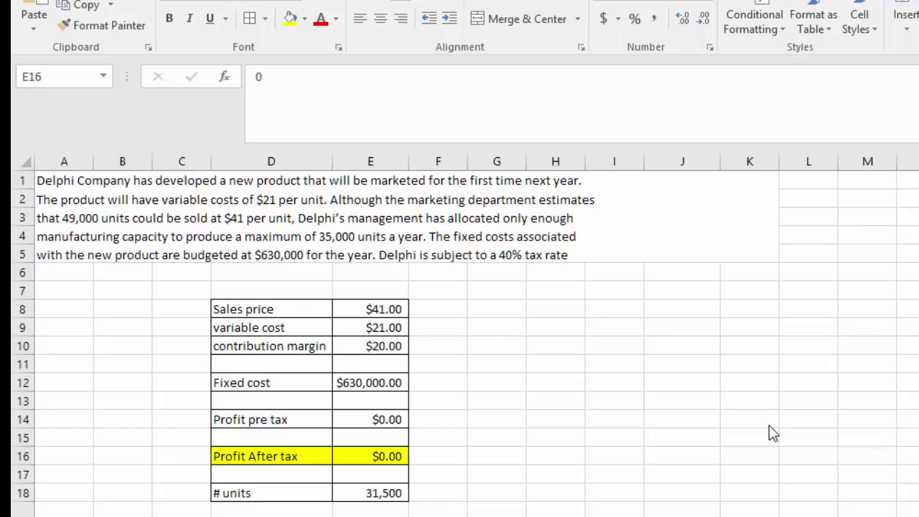
Examine the Profit After tax value in E16 and the Profit pre tax formula in E14
left_click(393, 460)
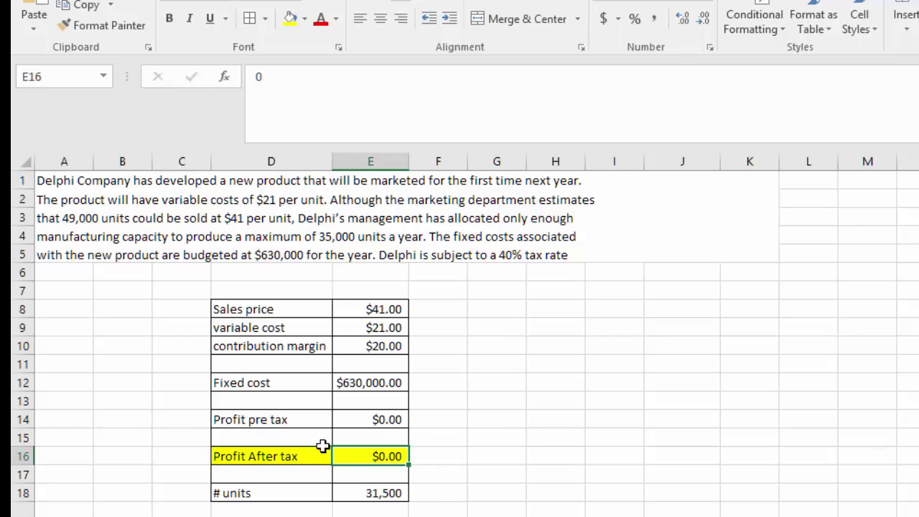
left_click(374, 418)
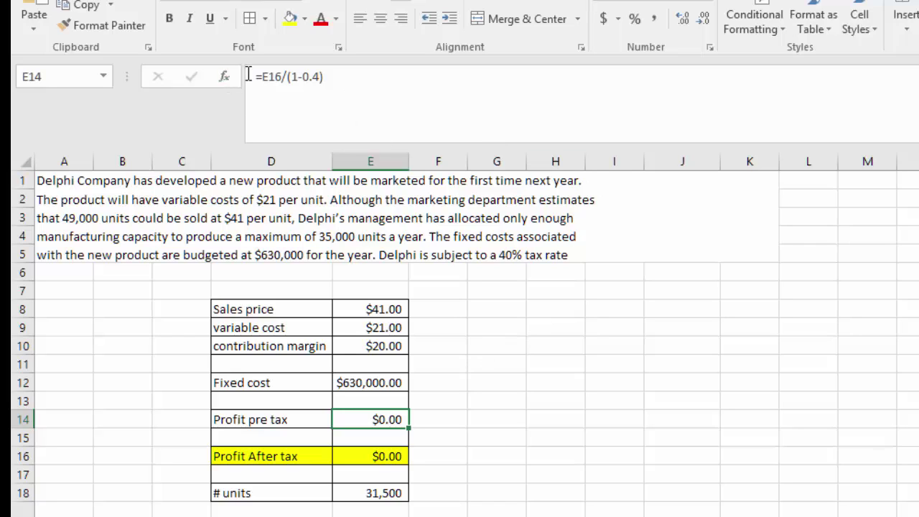
left_click_drag(251, 77, 360, 133)
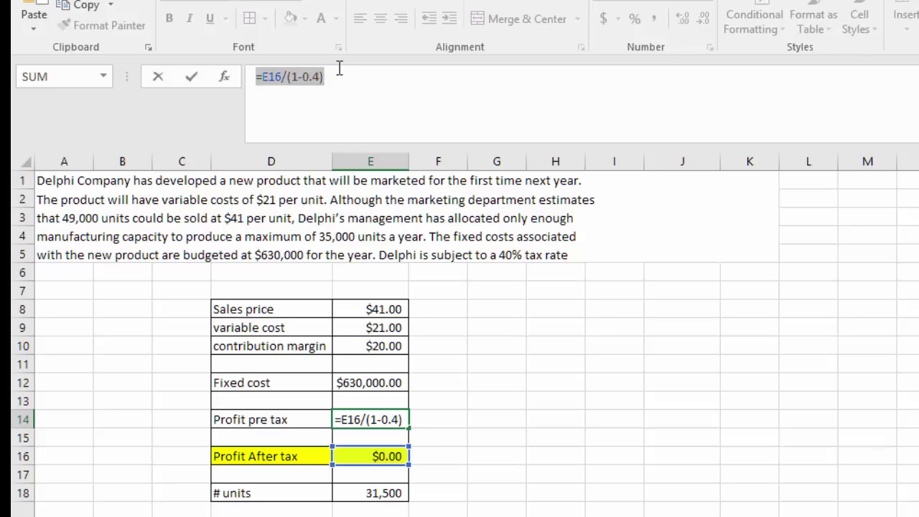
key("Return")
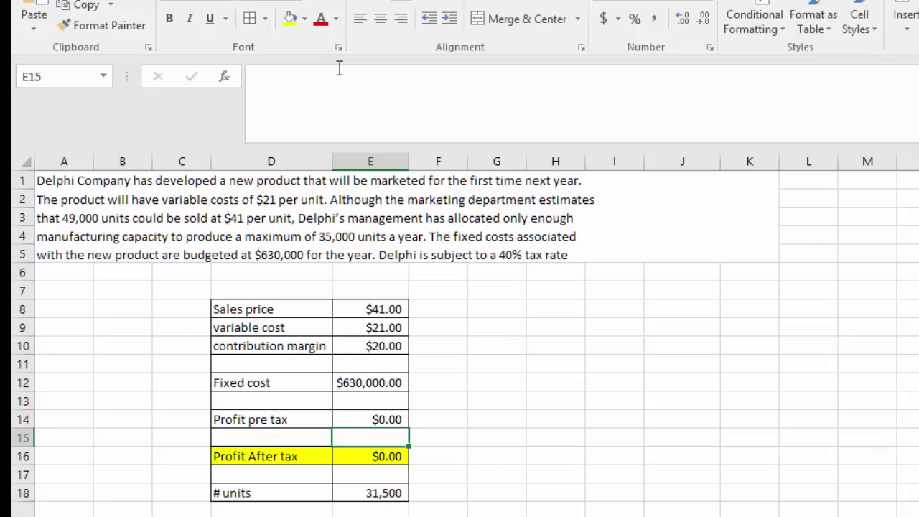
left_click(375, 420)
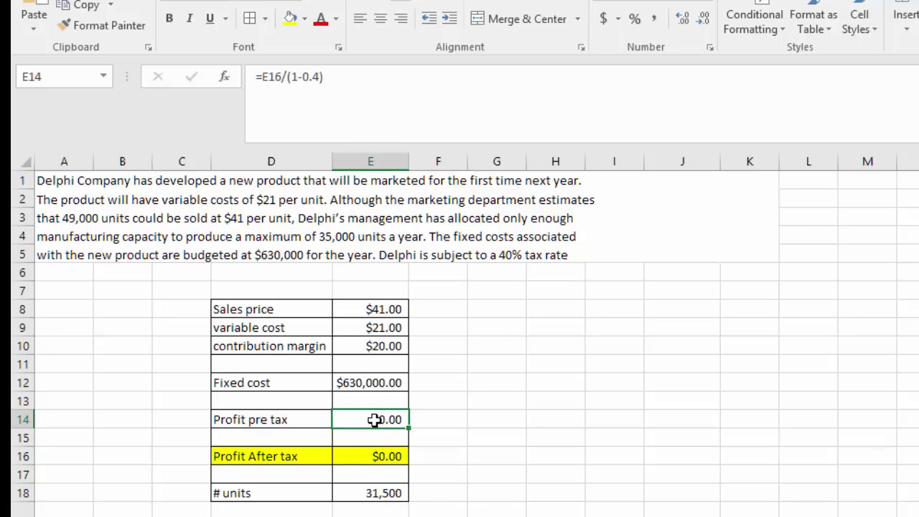
left_click(385, 457)
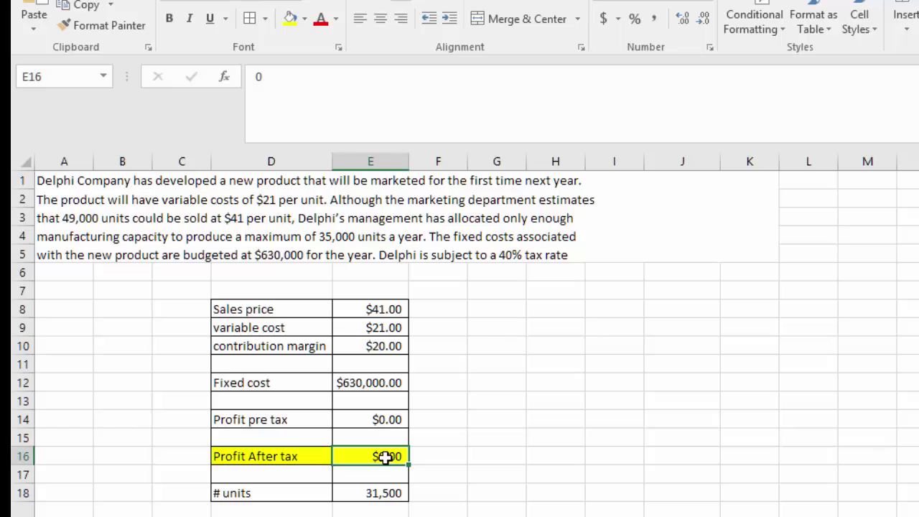
Enter the label "pre tax" in I13 and the value 100 in J13
left_click(596, 393)
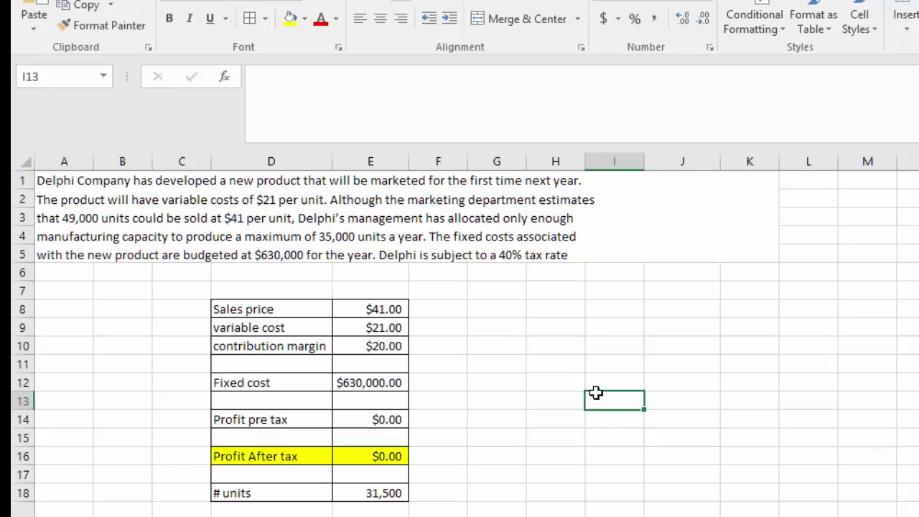
type("pre tax")
key("Right")
type("100")
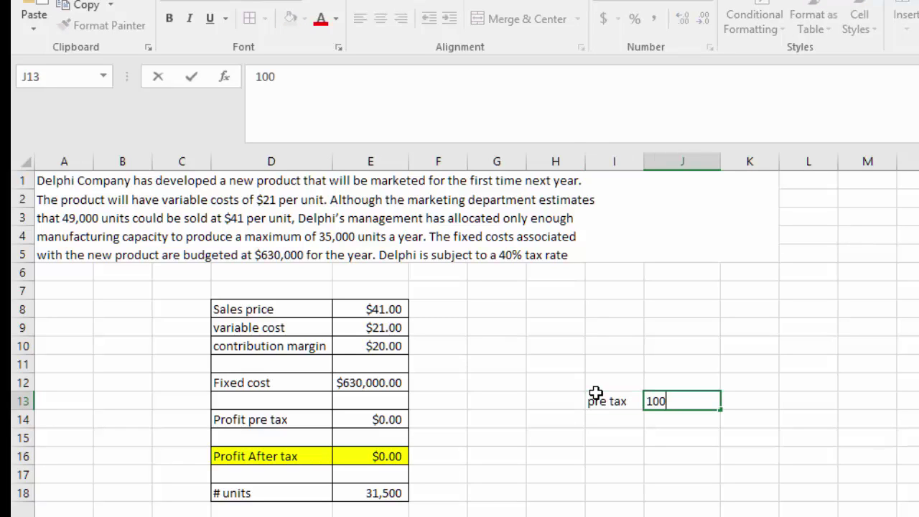
key("Return")
Enter the label "After tax" in I15 and calculate the amount in J15 with the formula =J13*.6
key("Down")
key("Left")
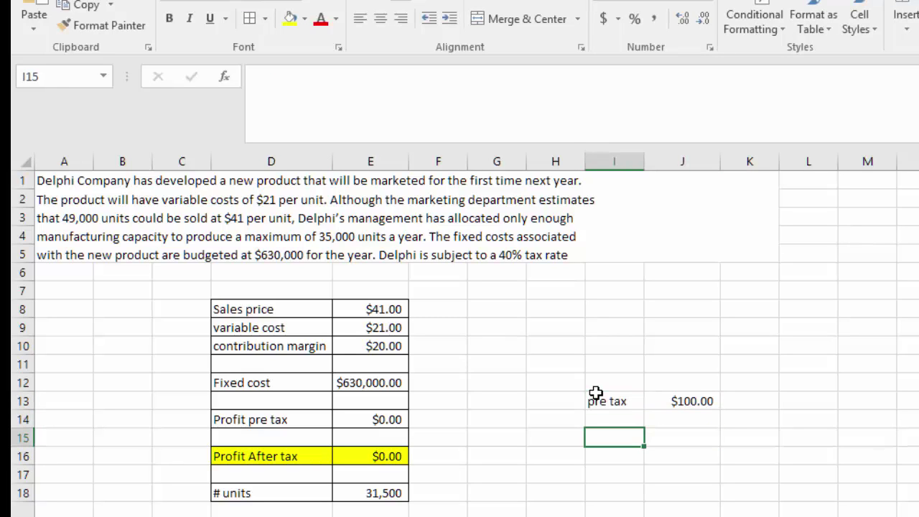
type("After ta")
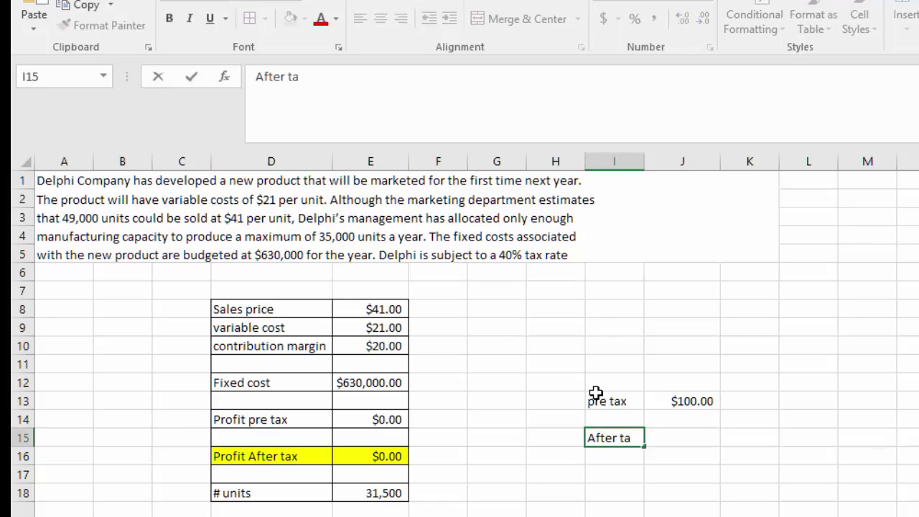
type("x")
key("Tab")
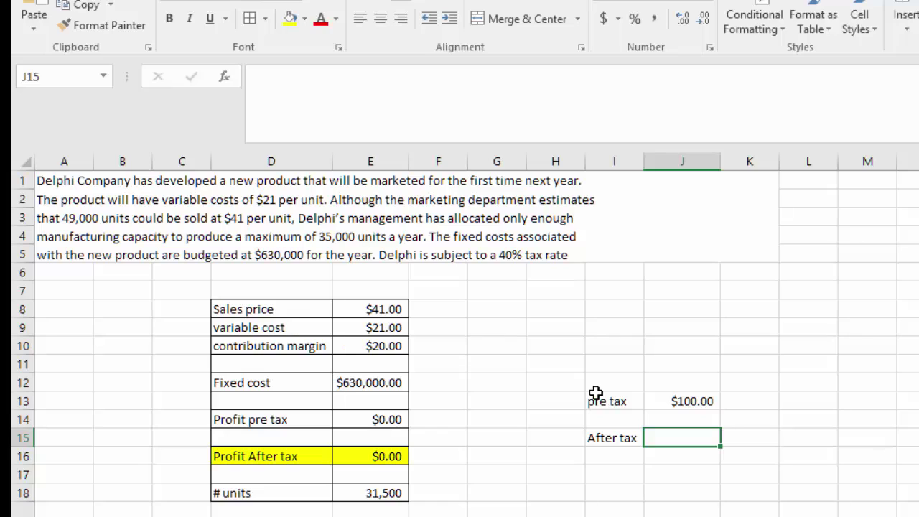
type("=")
left_click(681, 399)
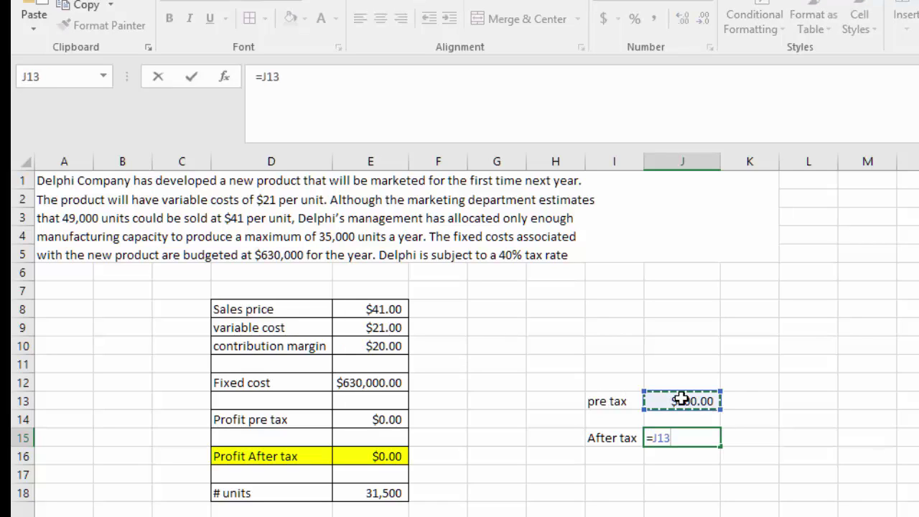
type("*")
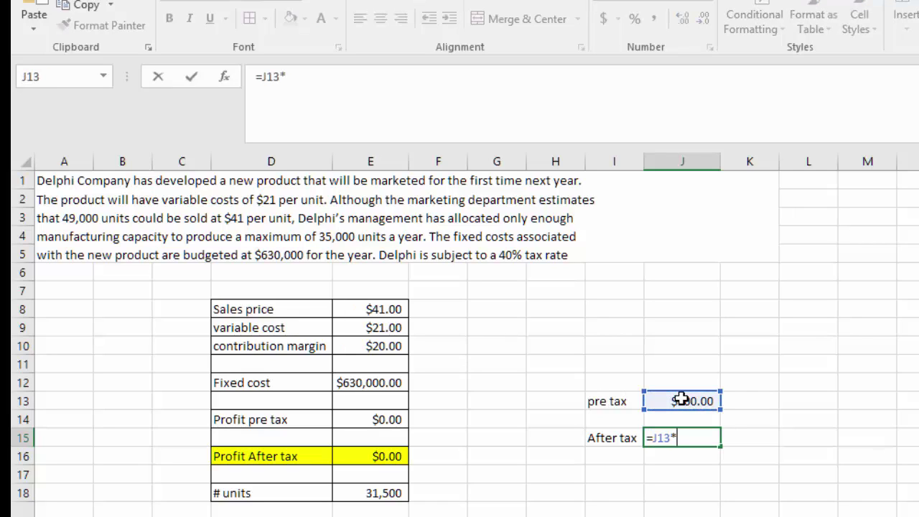
type(".6")
key("Return")
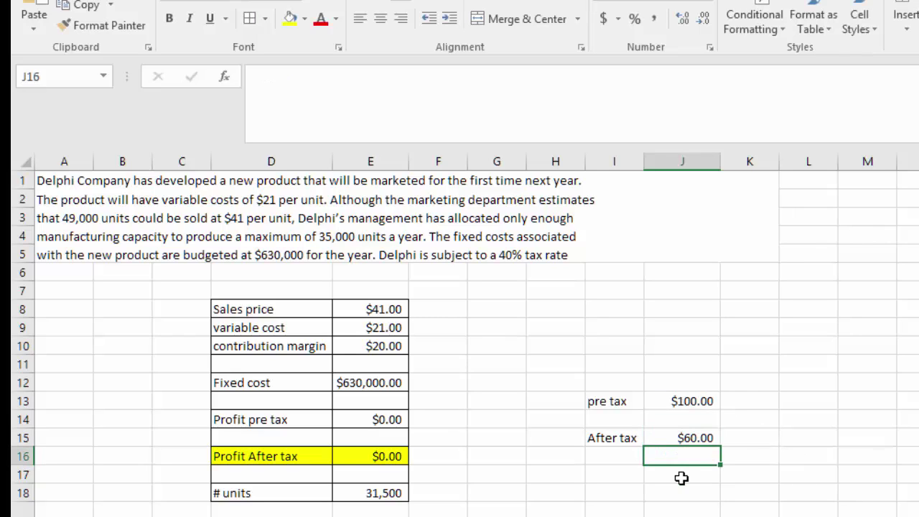
Set Profit After tax in E16 to 60 and check the Profit pre tax formula in E14
left_click(400, 457)
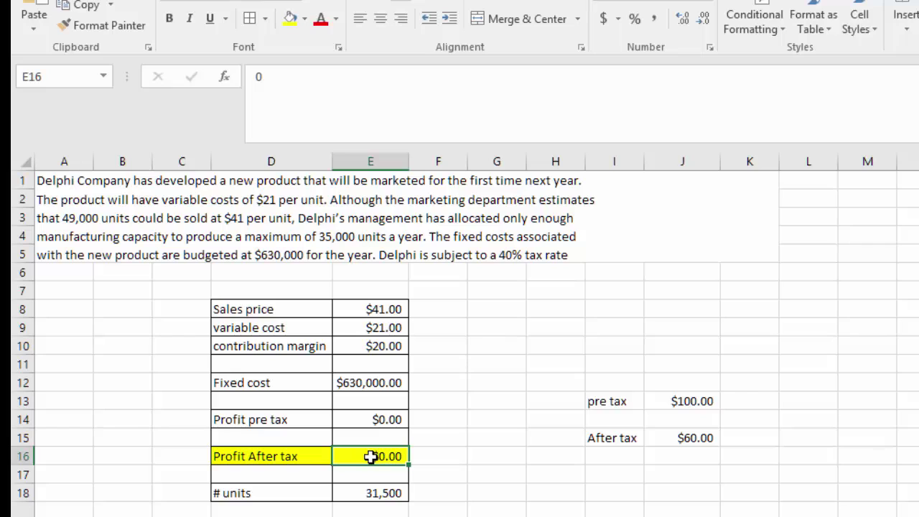
type("60")
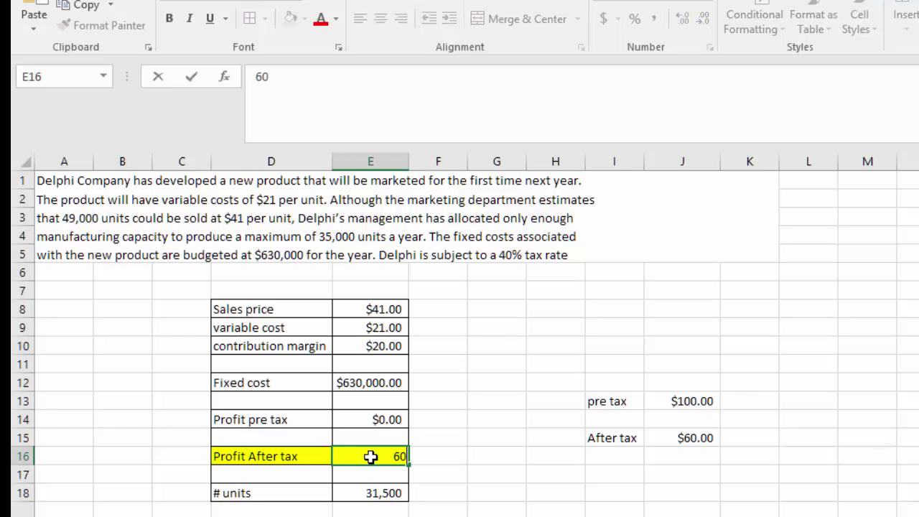
key("Return")
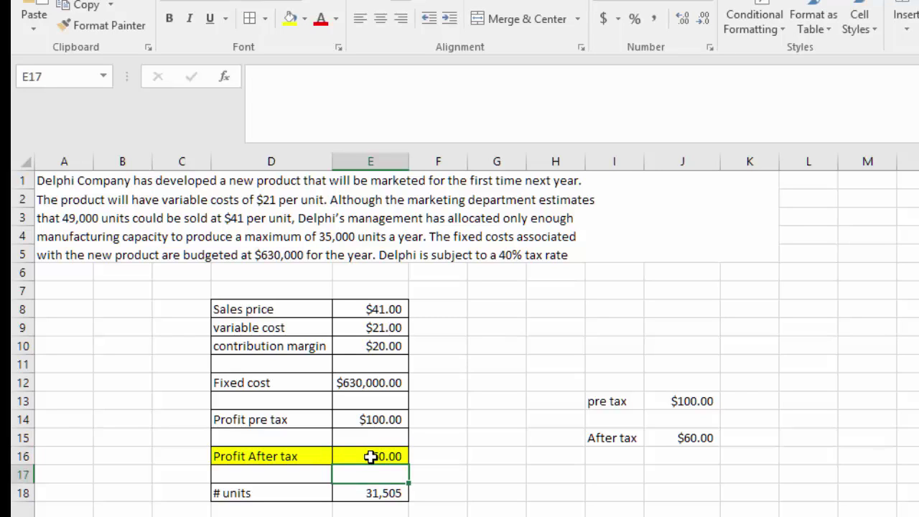
left_click(381, 417)
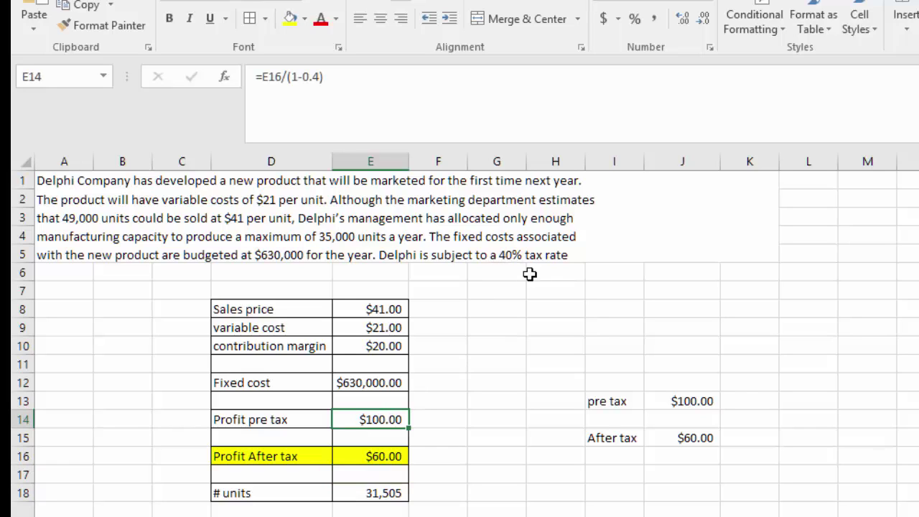
Clear the pre tax and After tax example from cells I13:K15
left_click_drag(614, 402, 731, 431)
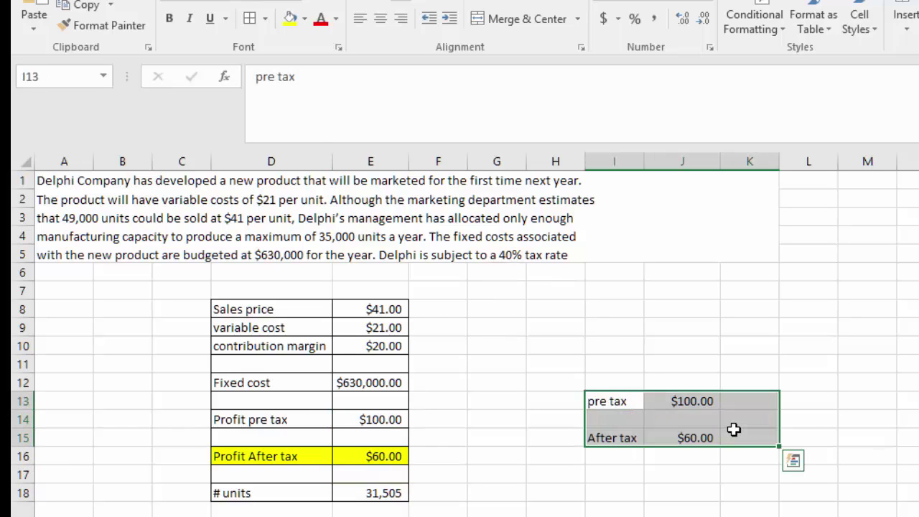
key("Delete")
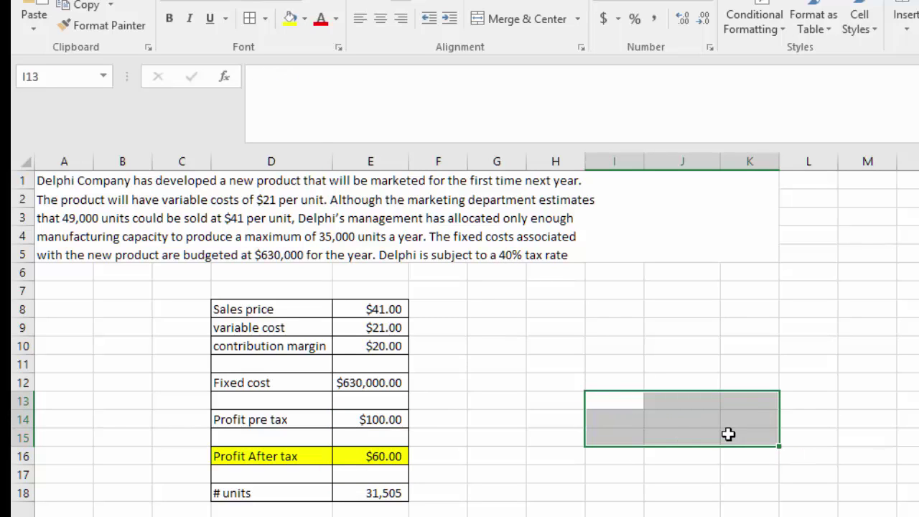
left_click(625, 345)
Set Profit After tax in E16 to 0
left_click(380, 455)
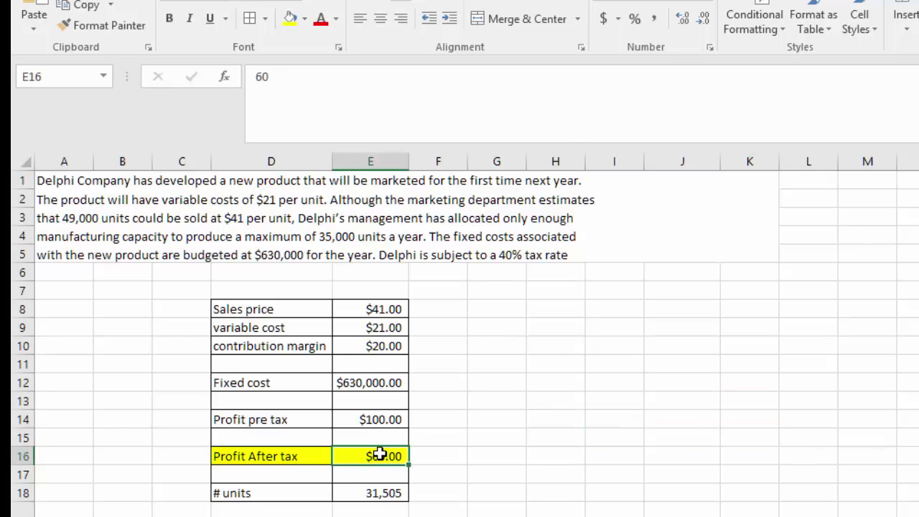
type("0")
key("Return")
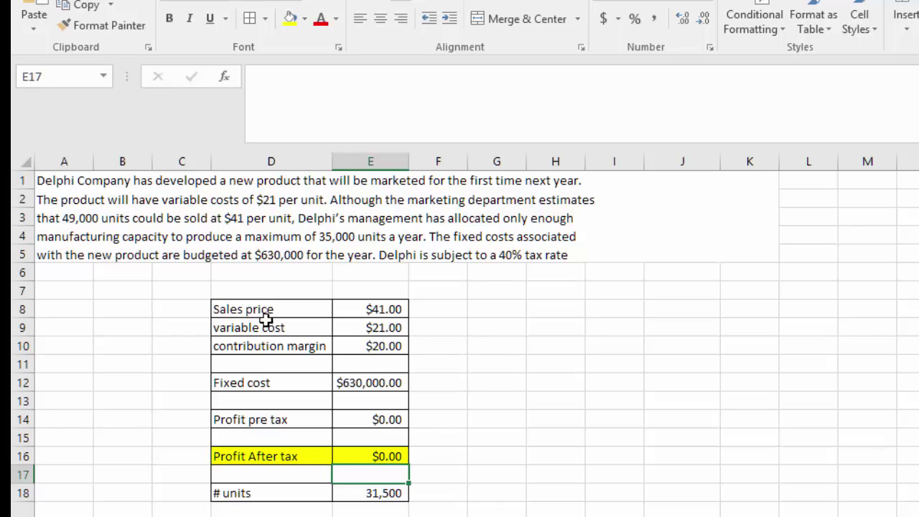
Review the sales price and variable cost rows, and inspect the contribution margin formula in E10
left_click_drag(248, 307, 393, 301)
left_click(243, 329)
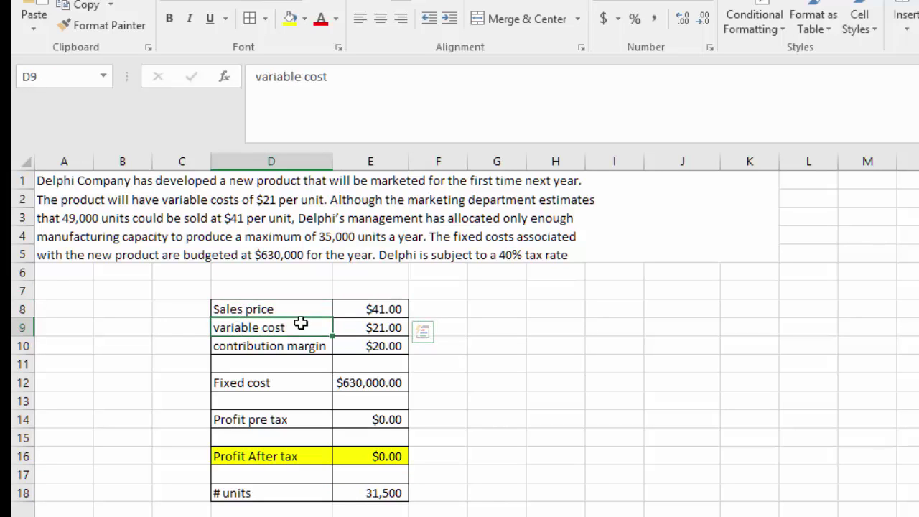
left_click_drag(300, 324, 368, 327)
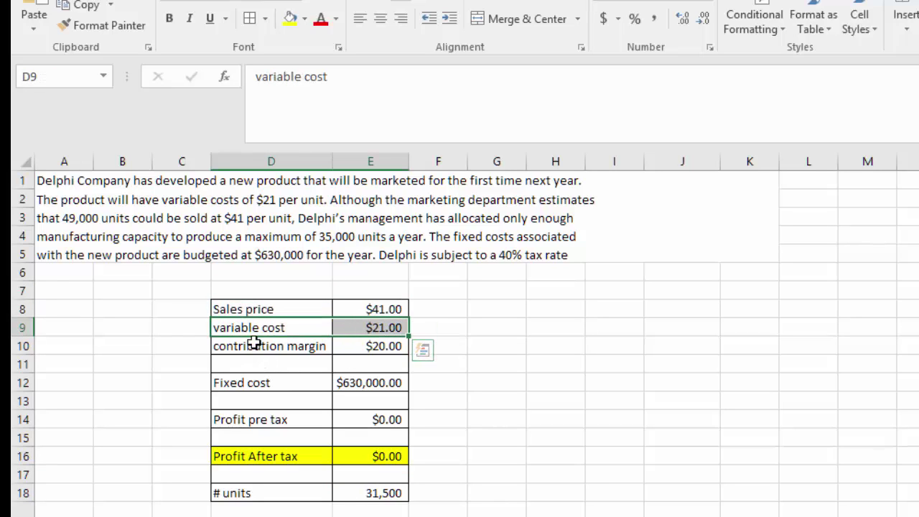
left_click_drag(241, 349, 372, 334)
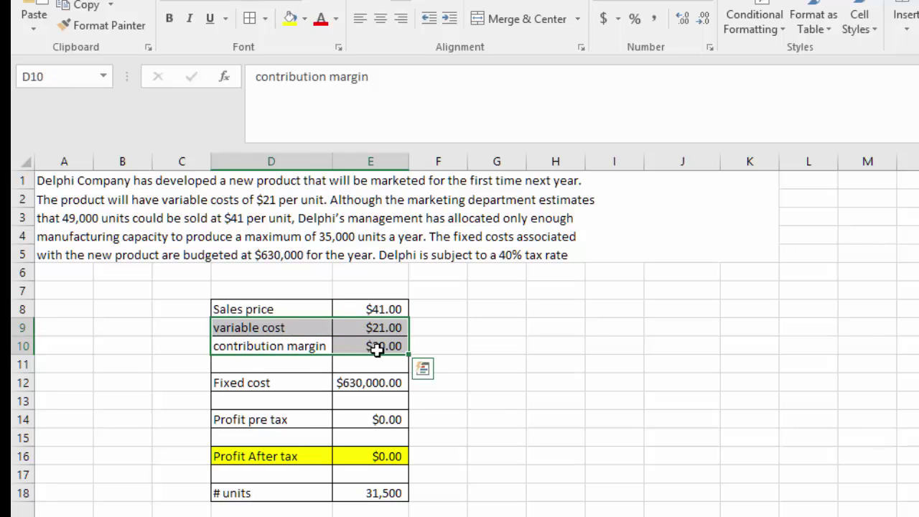
left_click(373, 348)
left_click(278, 76)
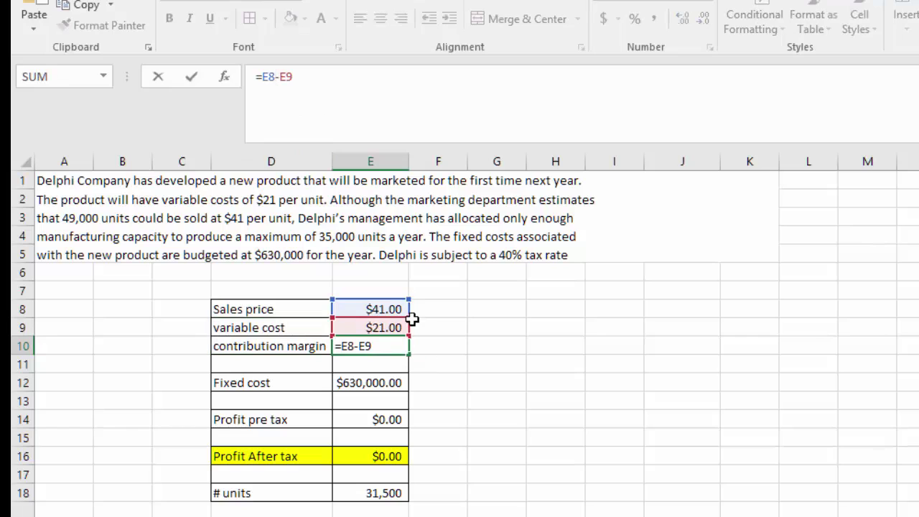
key("Return")
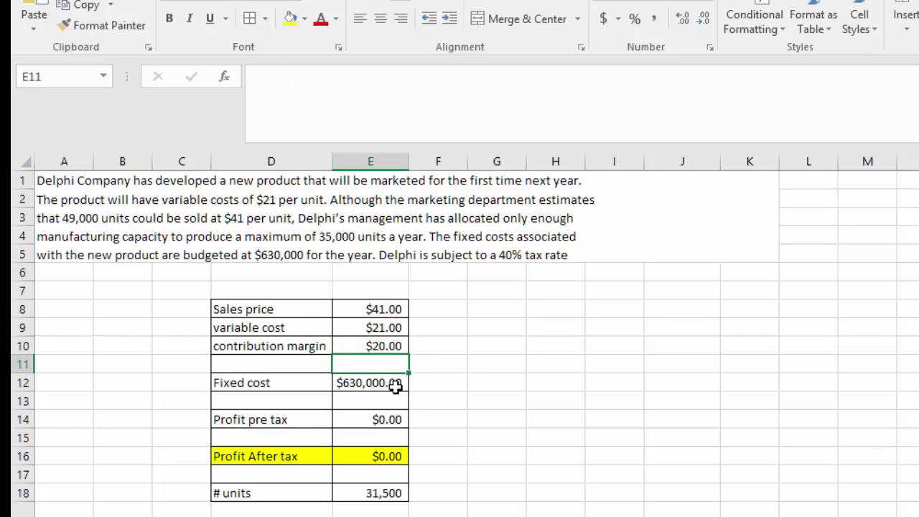
Check the fixed cost in E12 and inspect which cells the # units formula in E18 references
left_click(374, 385)
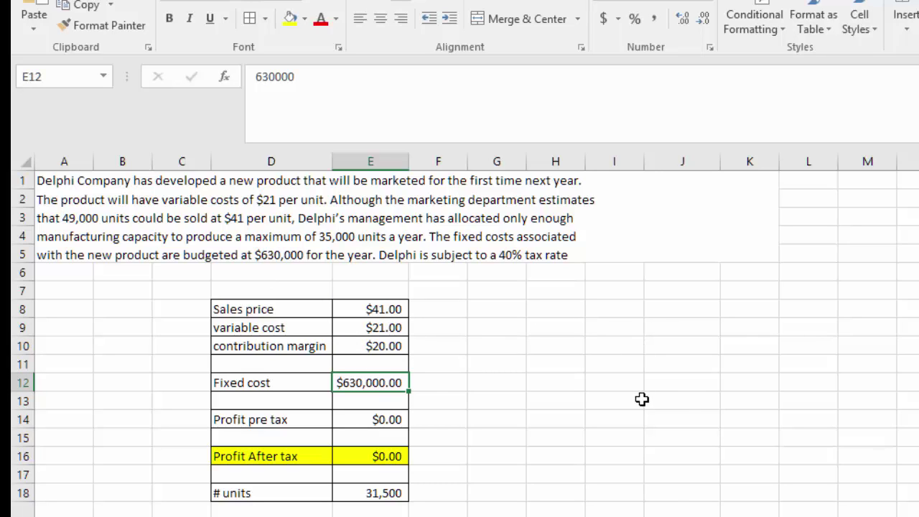
left_click(395, 493)
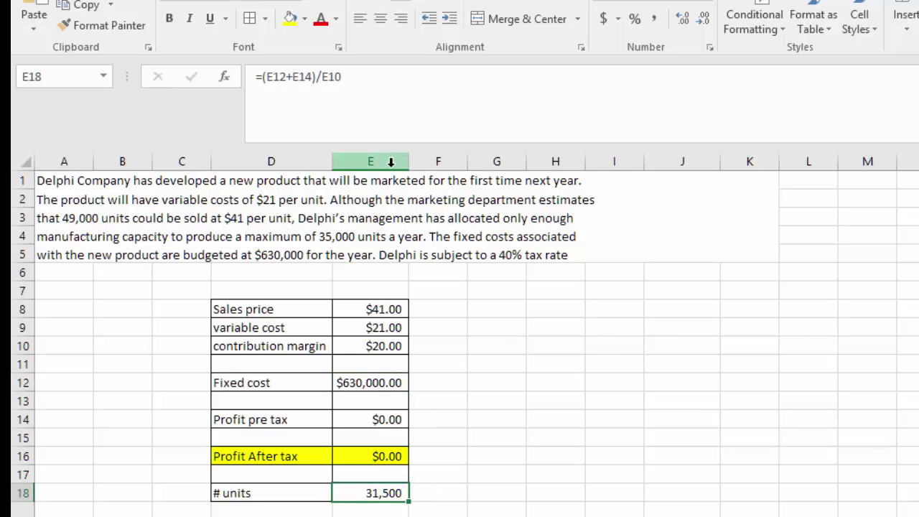
left_click(296, 82)
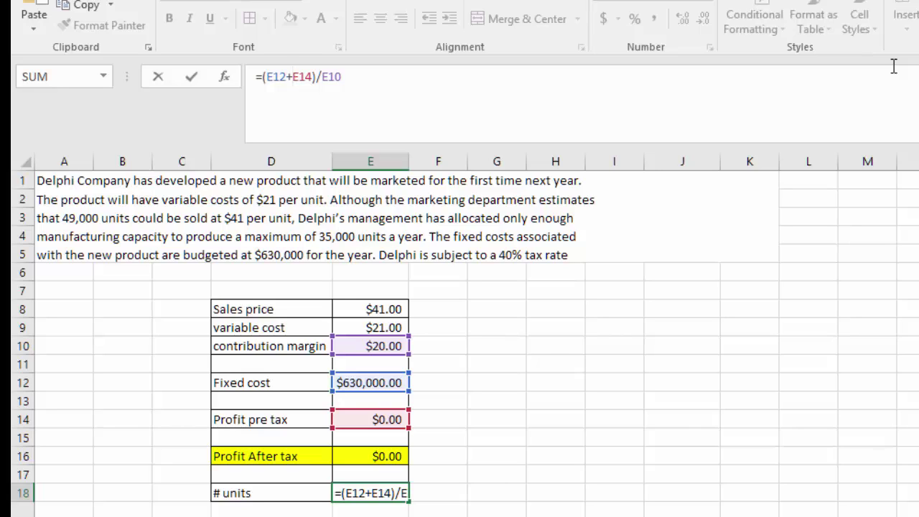
key("Return")
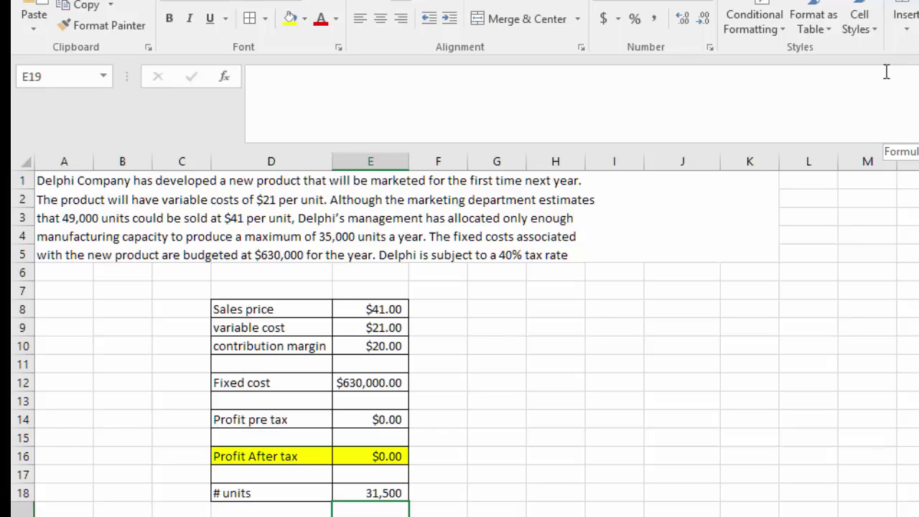
Set the target Profit After tax in E16 to 105000
left_click(386, 456)
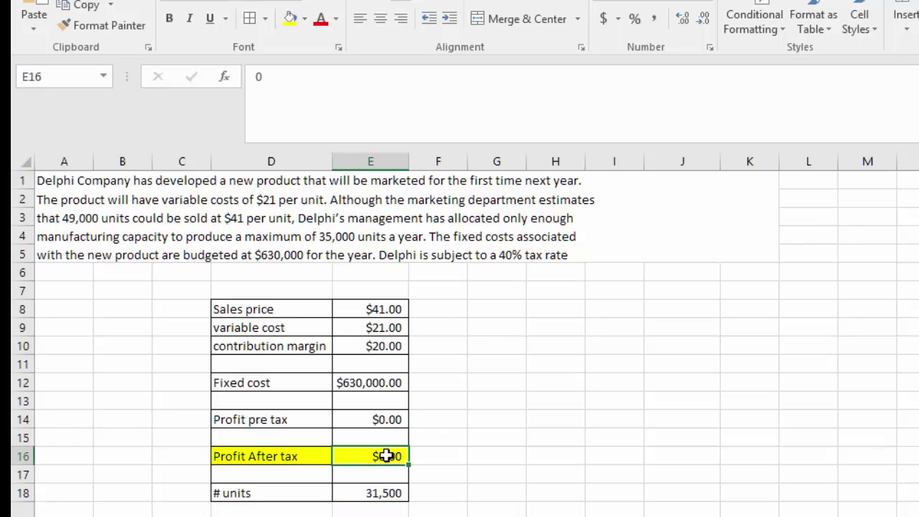
type("105")
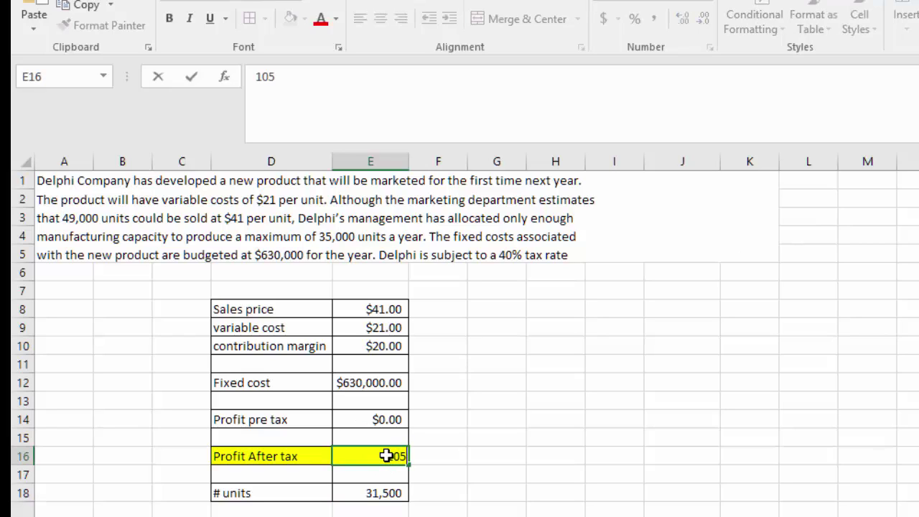
type("000")
key("Return")
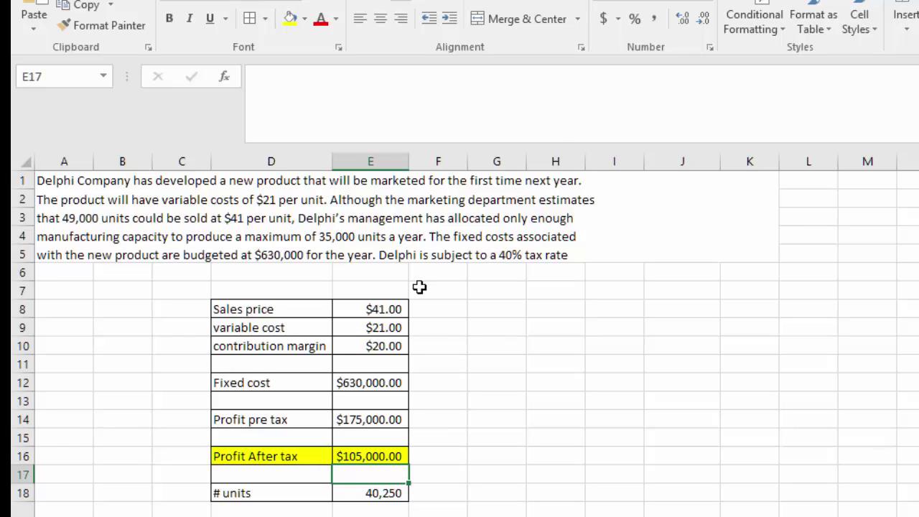
left_click(381, 456)
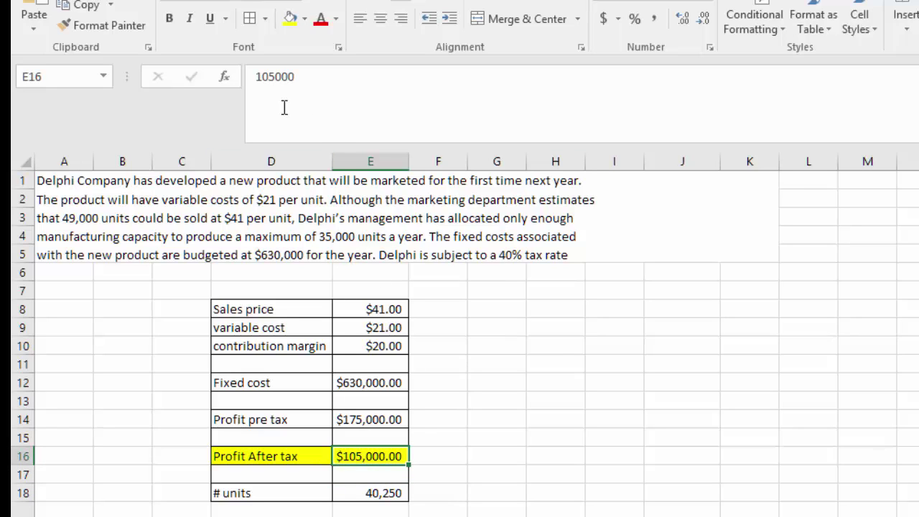
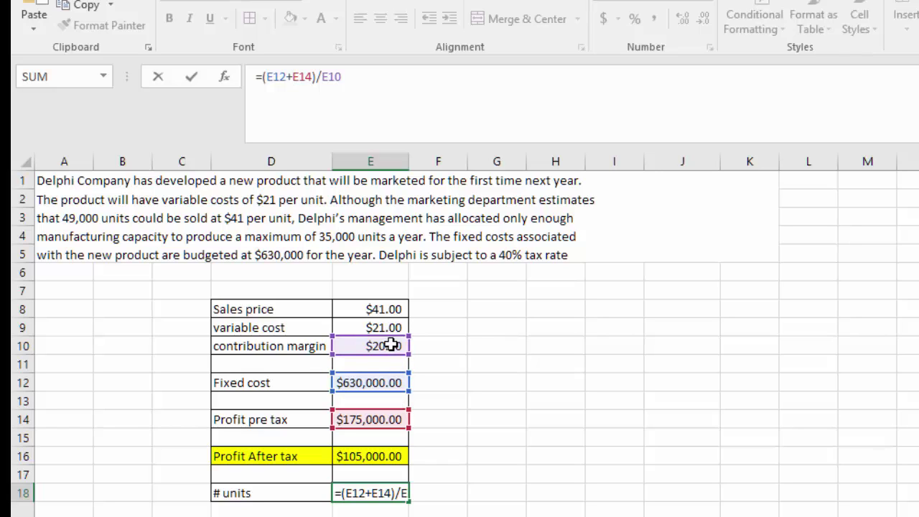
Write the units formula in words in H11 as "(fixed cost + profit)/contribution margin", and clear the cell again
key("Return")
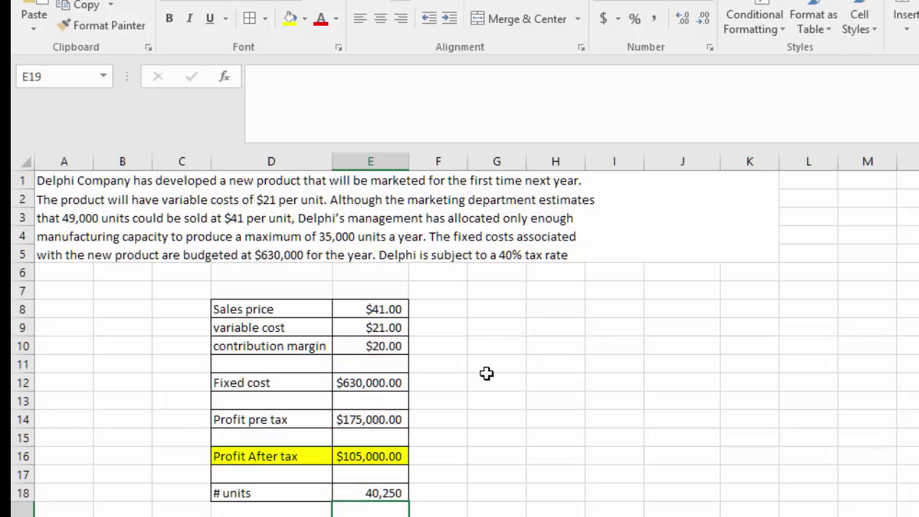
left_click(560, 360)
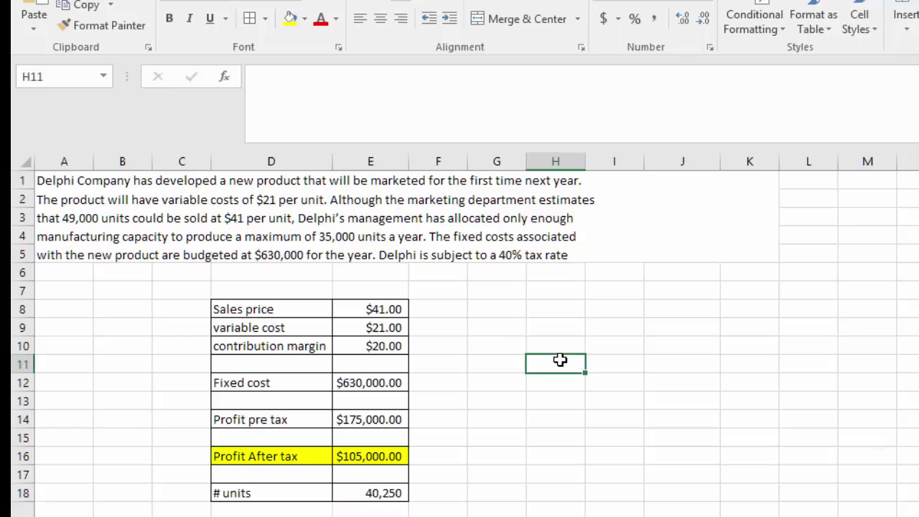
type("(")
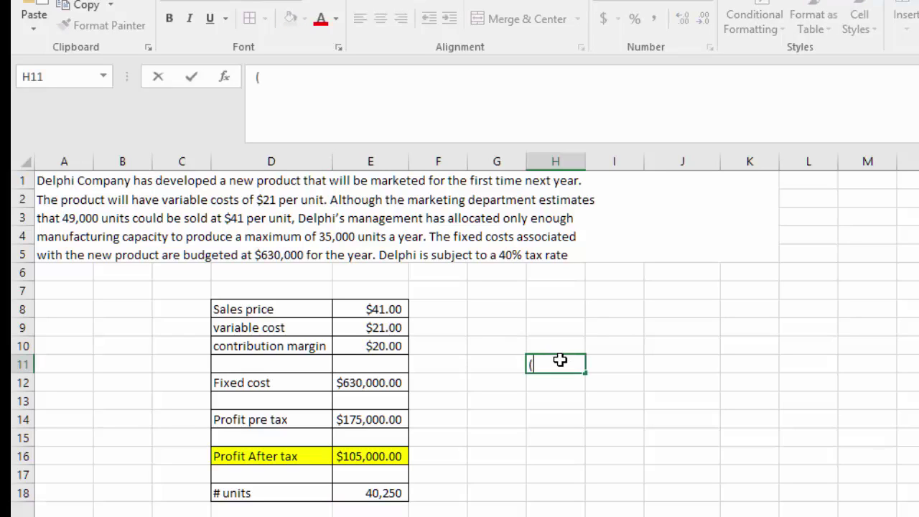
type("fixed cost +")
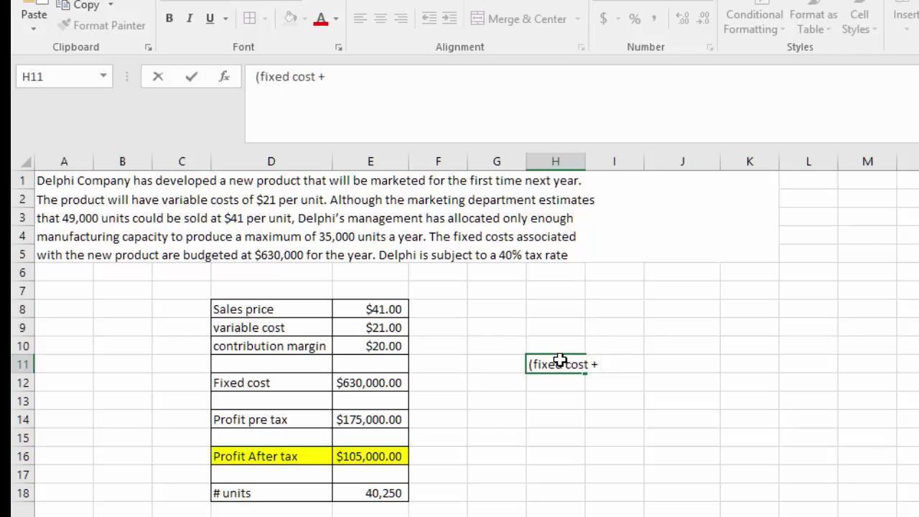
type(" profit)")
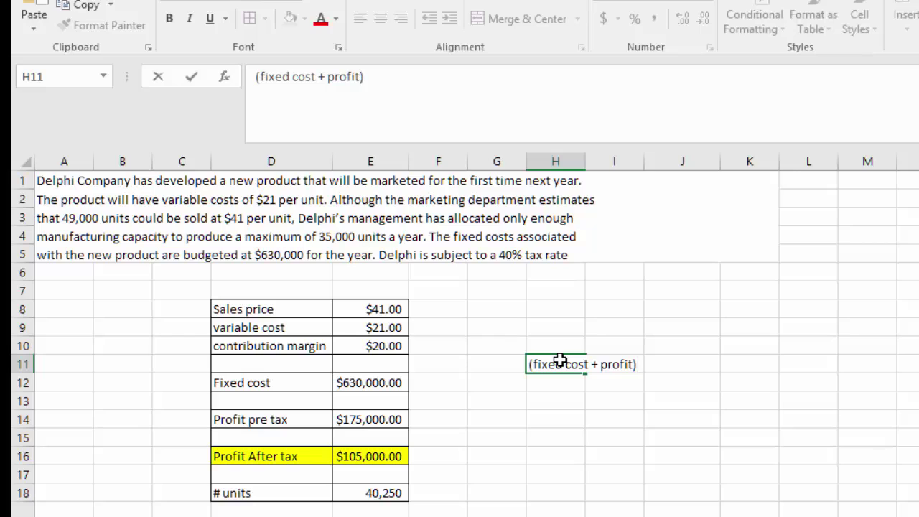
type("/contrib")
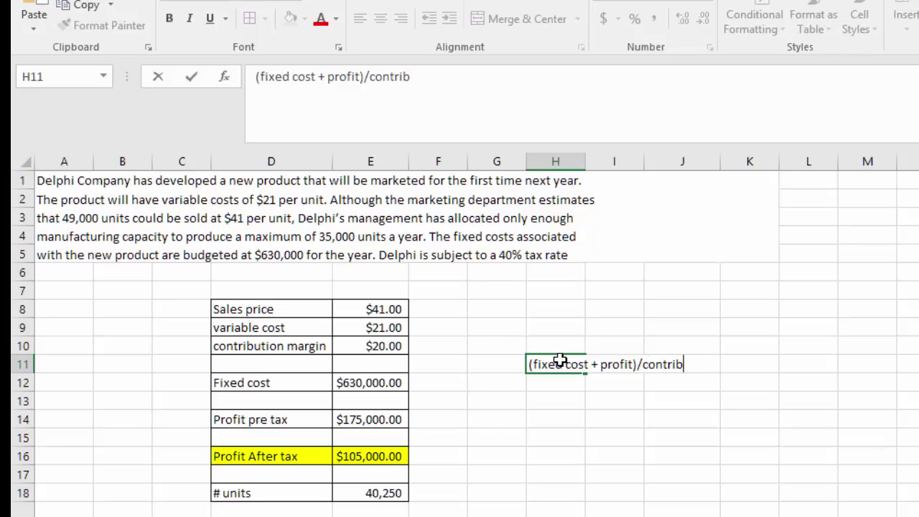
type("ution margin")
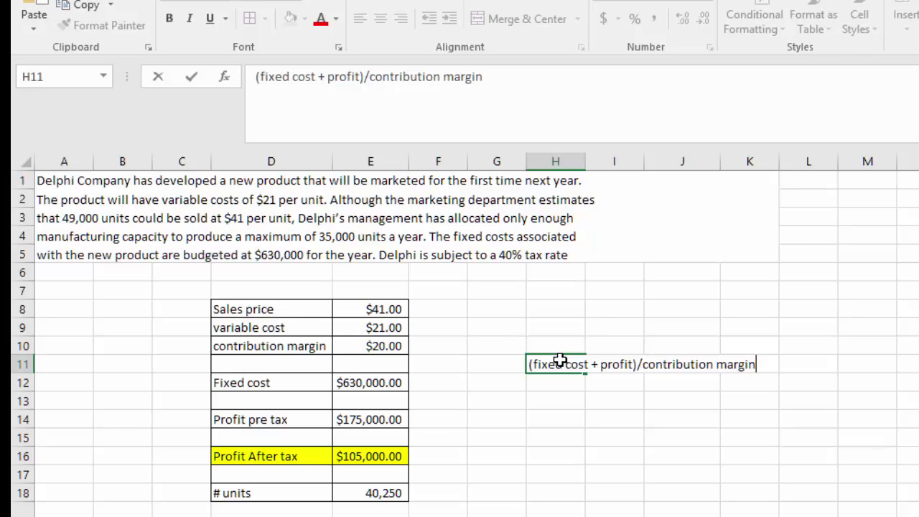
key("Return")
left_click(560, 361)
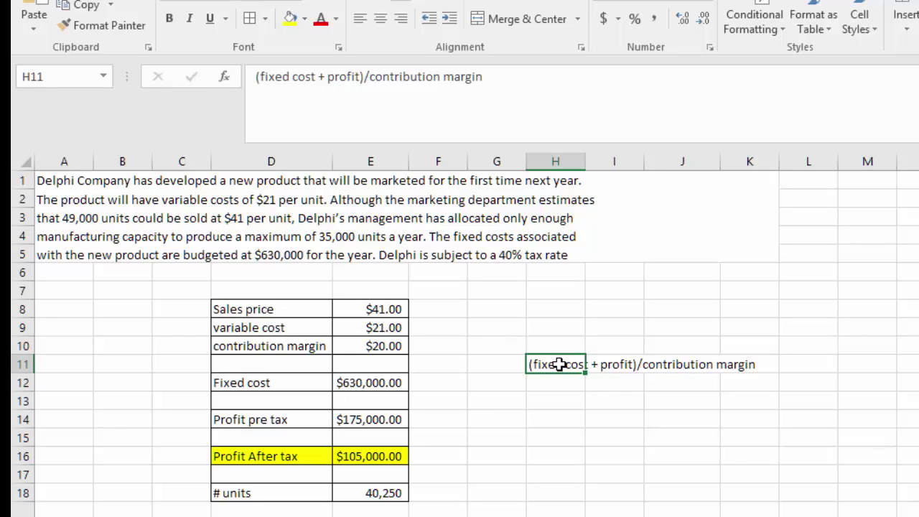
key("Delete")
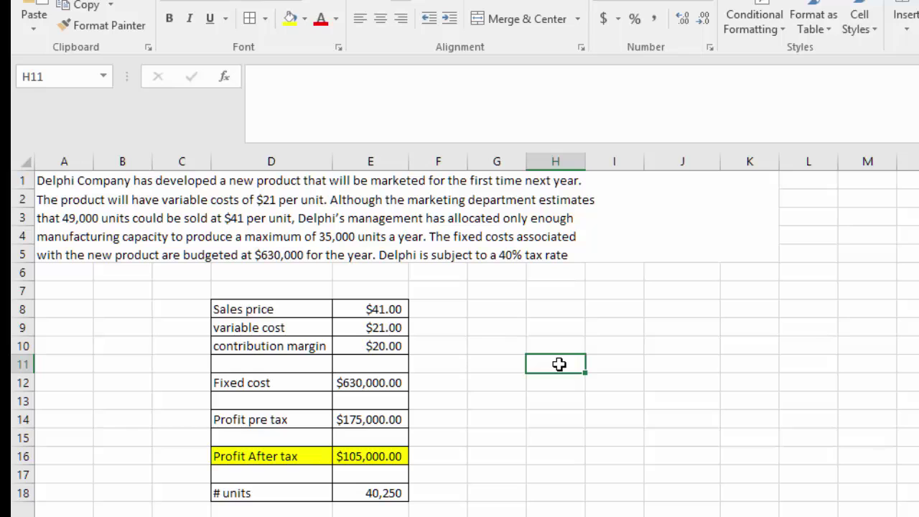
Calculate the required contribution margin per unit in H11 with =(E12+E14)/35000 and check its formula
scroll(559, 364, "down", 2)
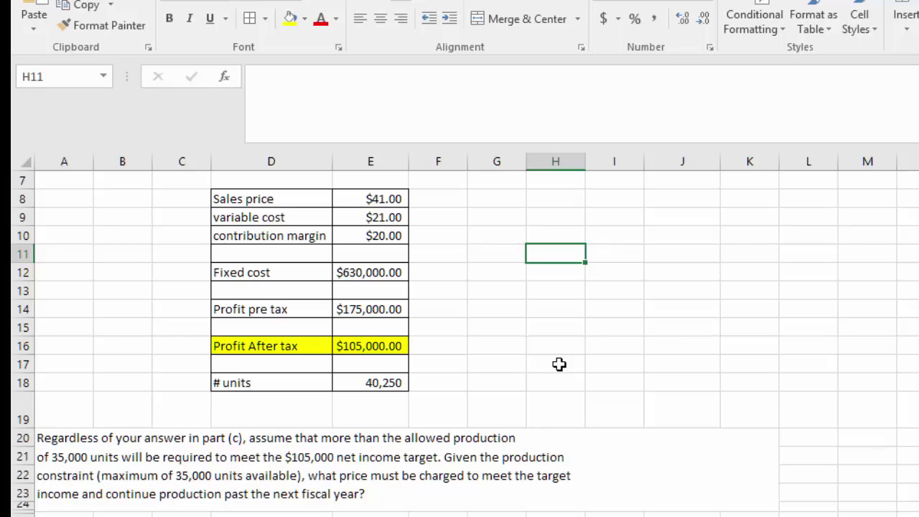
type("=")
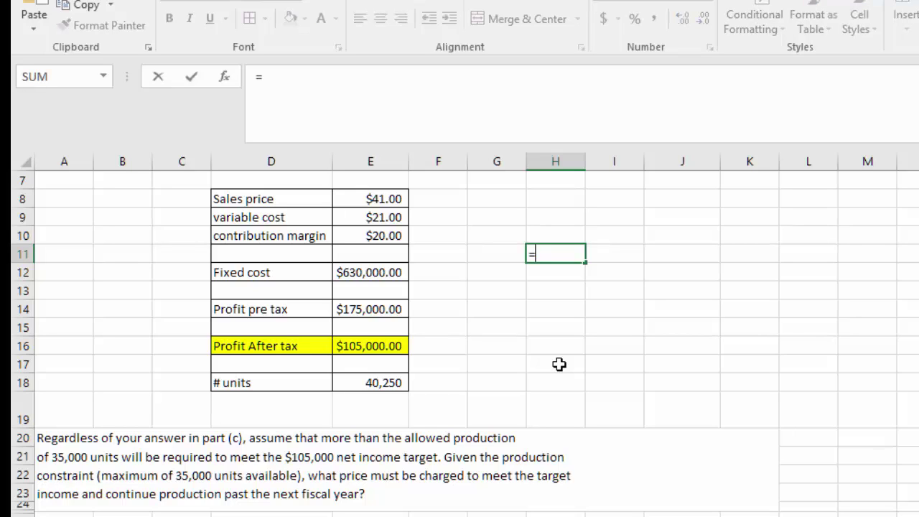
type("(")
left_click(363, 265)
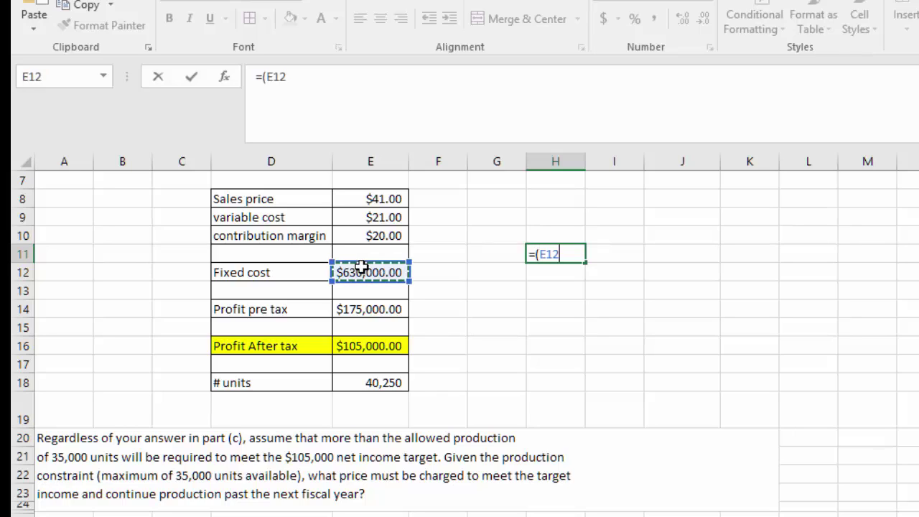
type("+")
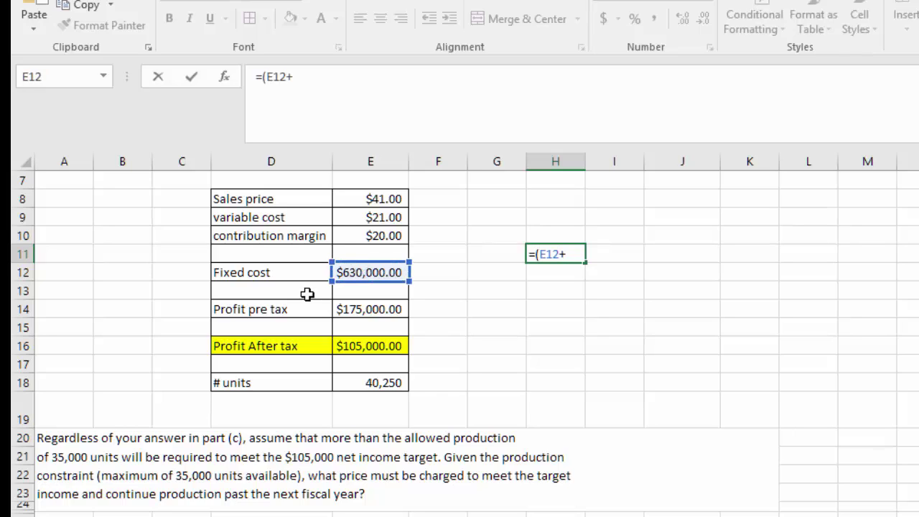
left_click(359, 309)
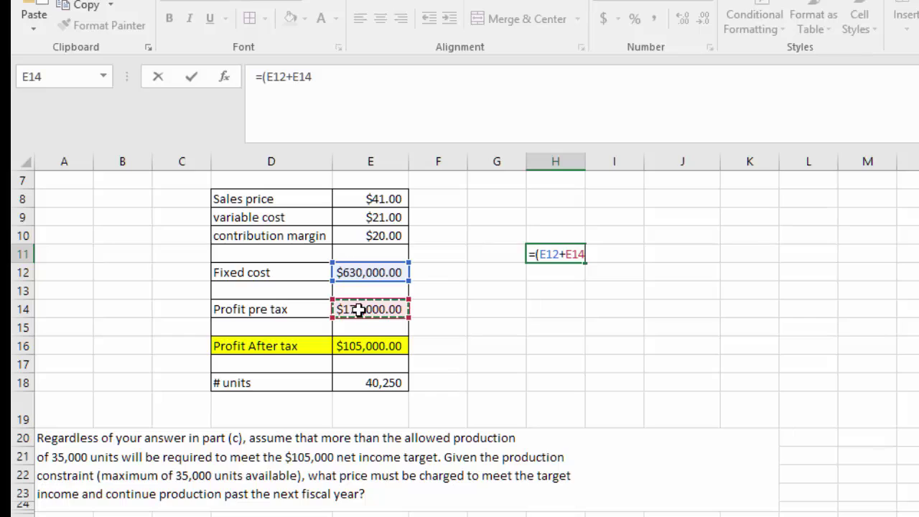
type(")/")
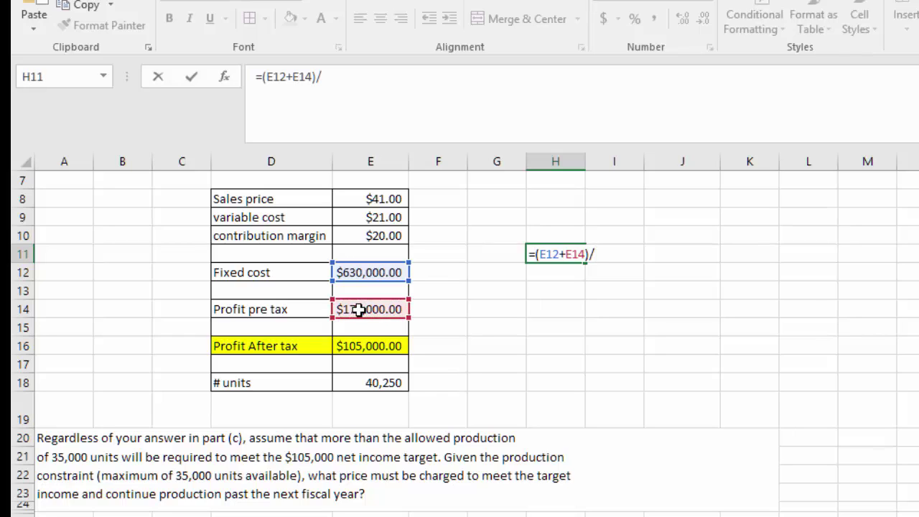
type("35000")
key("Return")
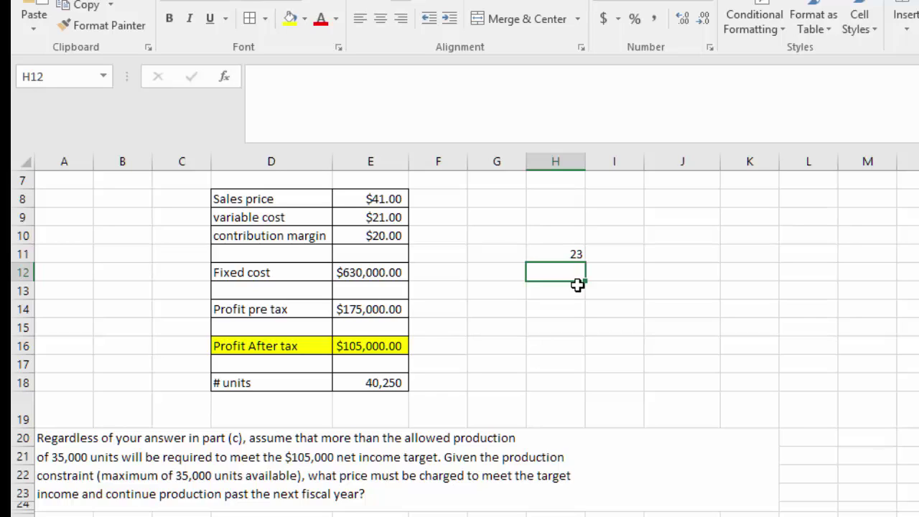
left_click(577, 257)
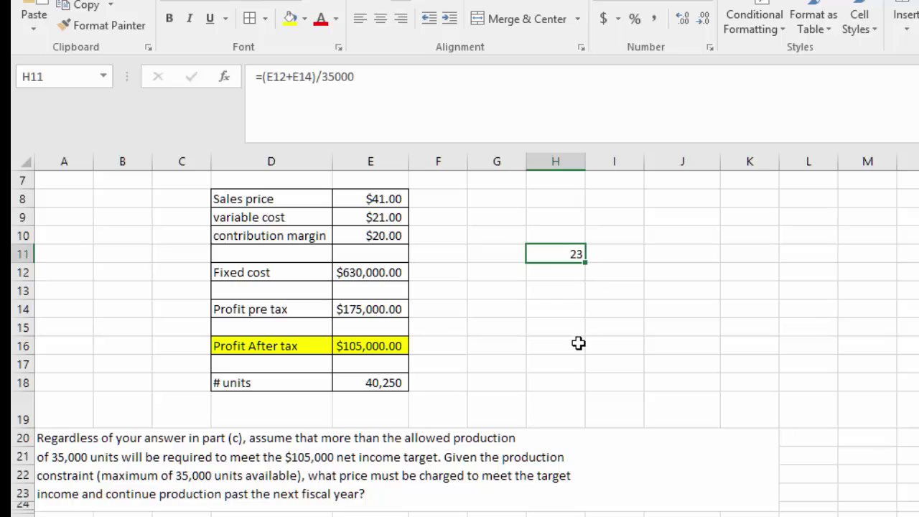
Set the Sales price in E8 to 44
left_click(380, 234)
left_click(394, 201)
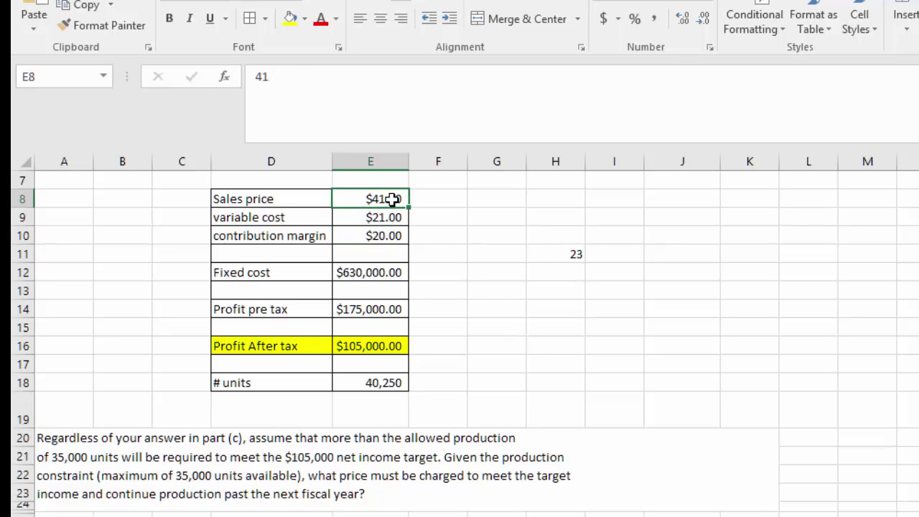
left_click(297, 76)
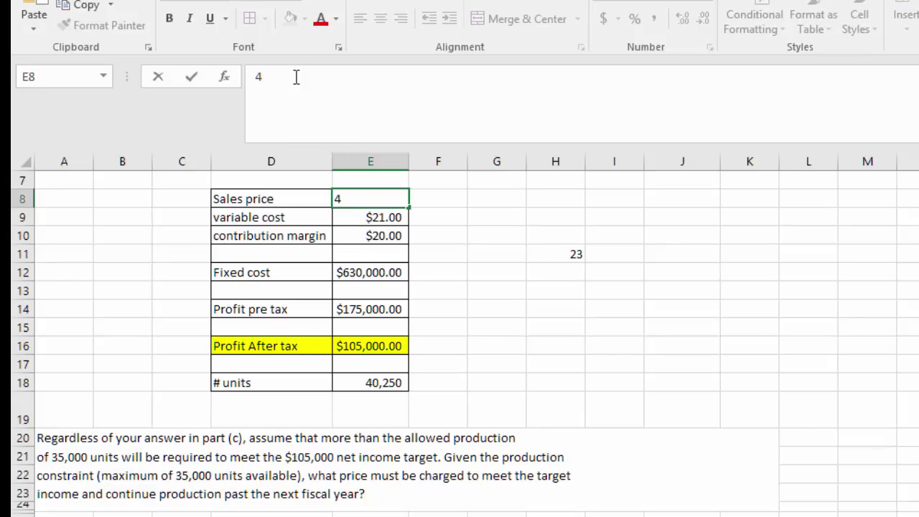
type("4")
key("Return")
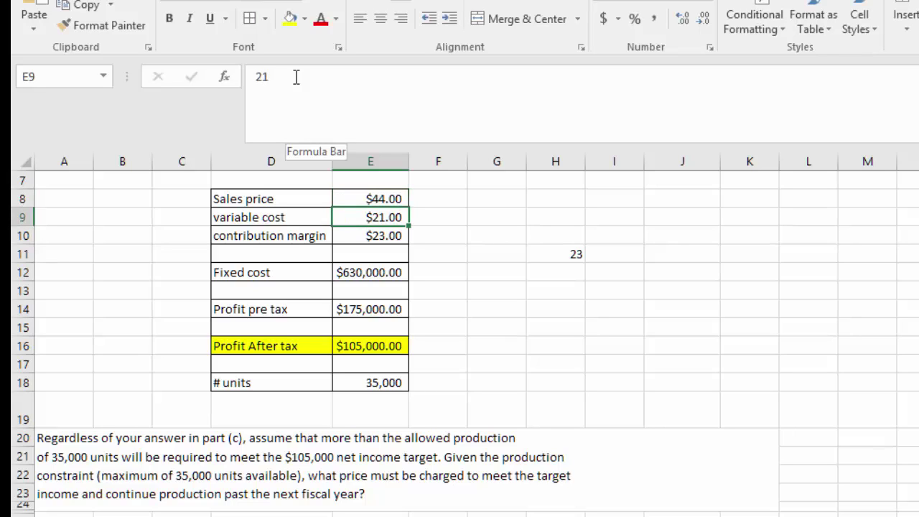